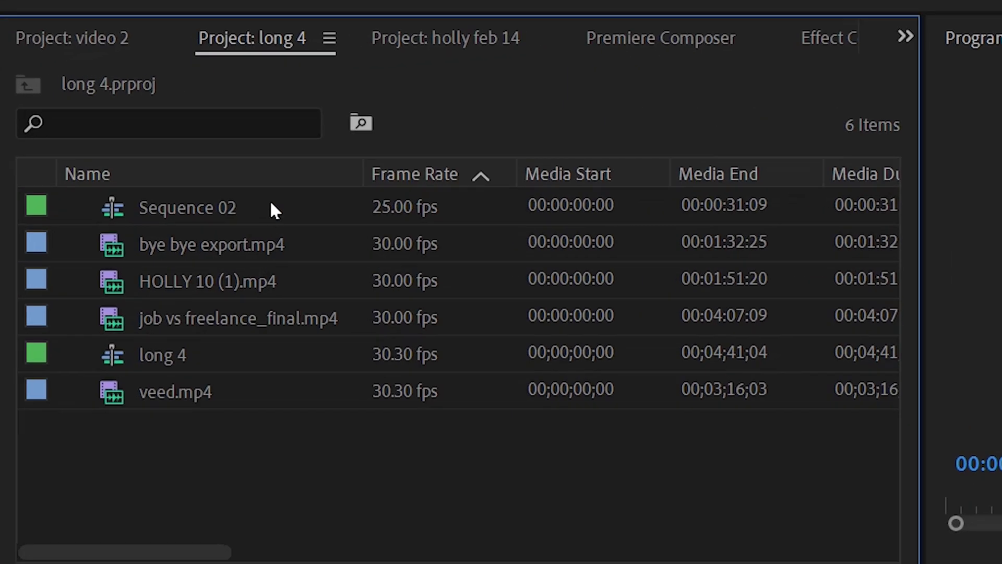
- Select Sequence 02, the 1920x1080 25 fps talking-head edit, in the Project panel
{"action": "left_click", "coordinate": [270, 207]}
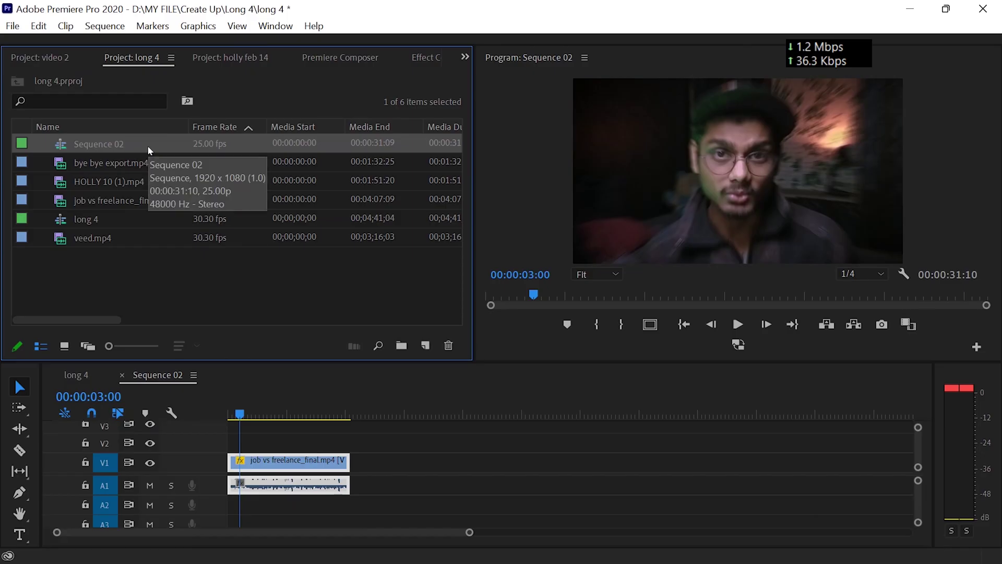
- Auto-reframe Sequence 02 to Vertical 9:16, creating Sequence 02 - (9x16)
{"action": "right_click", "coordinate": [149, 149]}
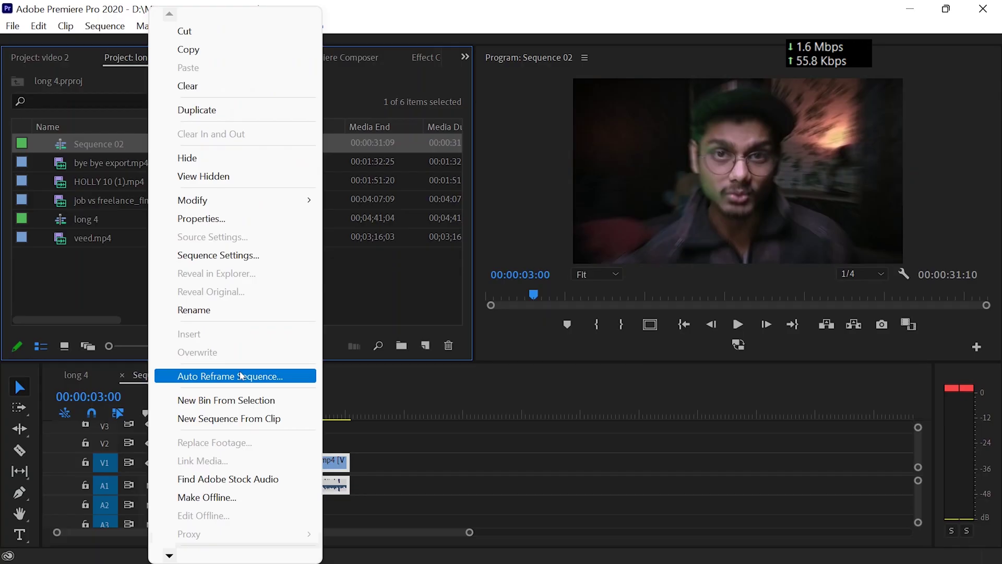
{"action": "left_click", "coordinate": [241, 375]}
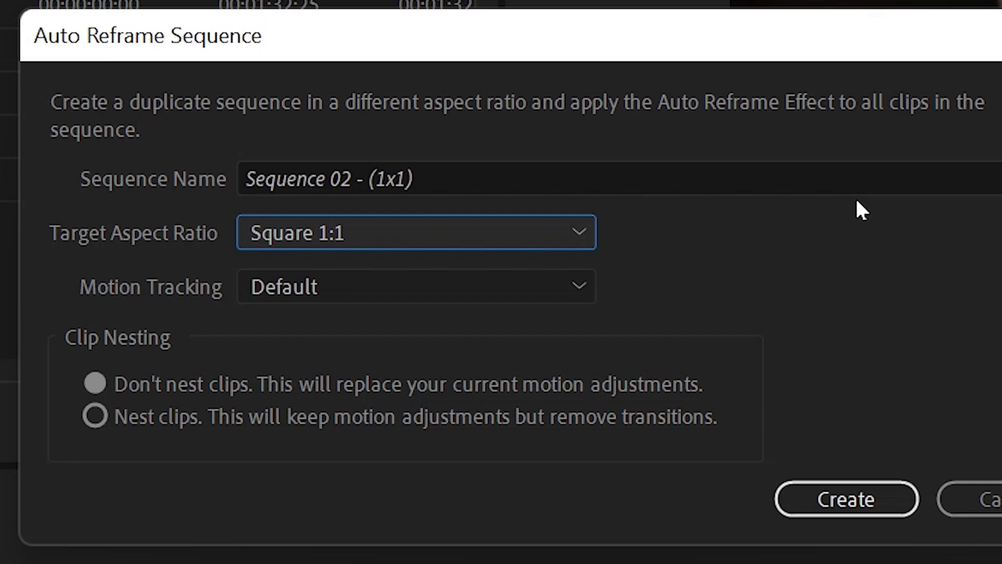
{"action": "left_click", "coordinate": [572, 227]}
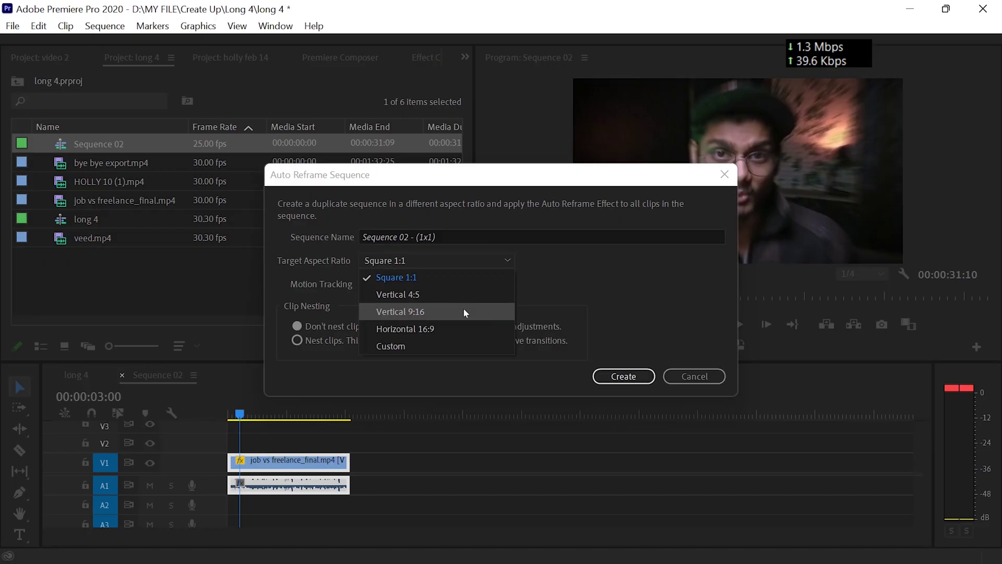
{"action": "left_click", "coordinate": [462, 307]}
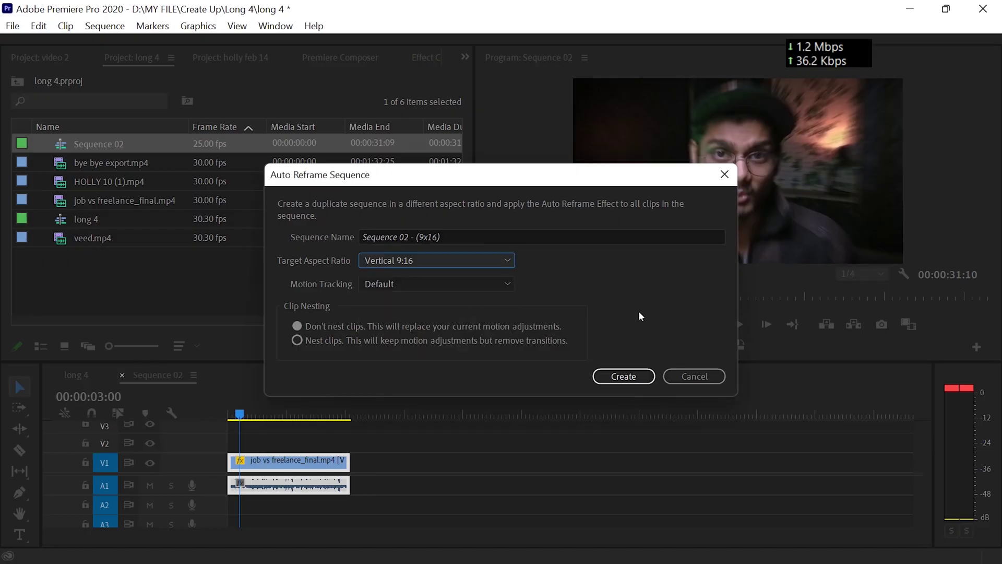
{"action": "left_click", "coordinate": [624, 376]}
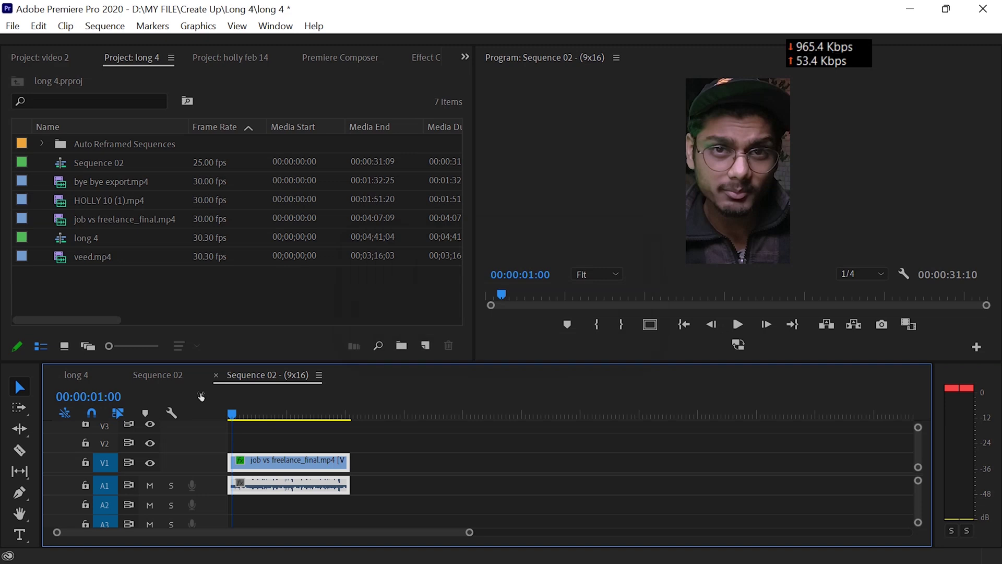
- Save the project and scrub the 9:16 timeline to the 'JOB' title graphic
{"action": "key", "text": "ctrl+s"}
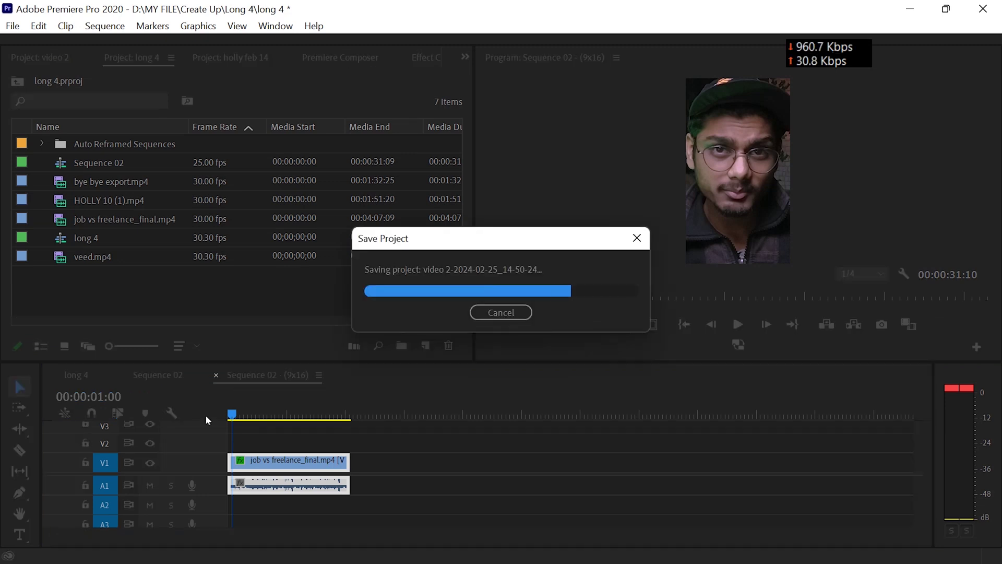
{"action": "left_click_drag", "start_coordinate": [232, 414], "coordinate": [263, 412]}
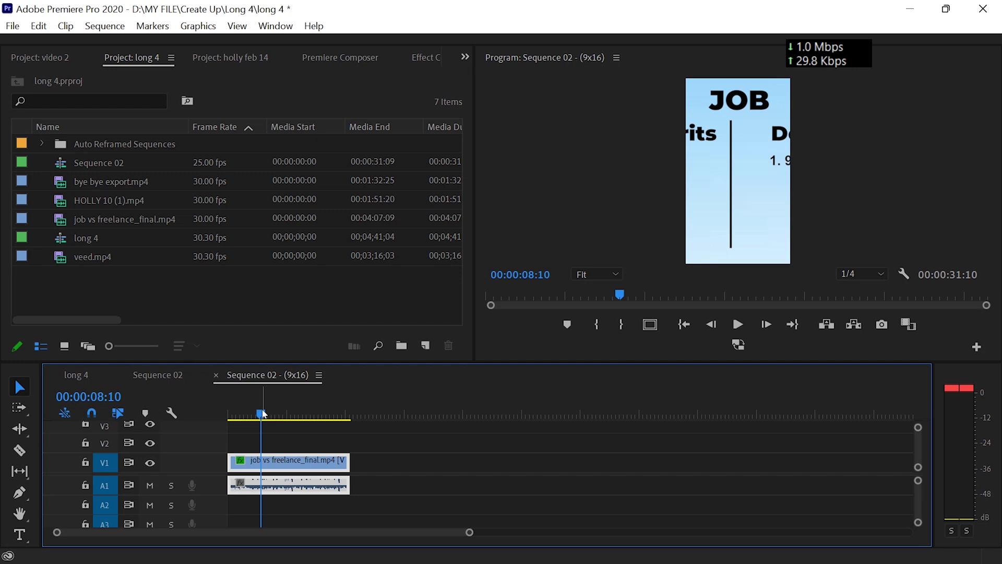
- Add a green colour matte above the clip in the 9:16 sequence, then minimize Premiere
{"action": "left_click", "coordinate": [275, 414]}
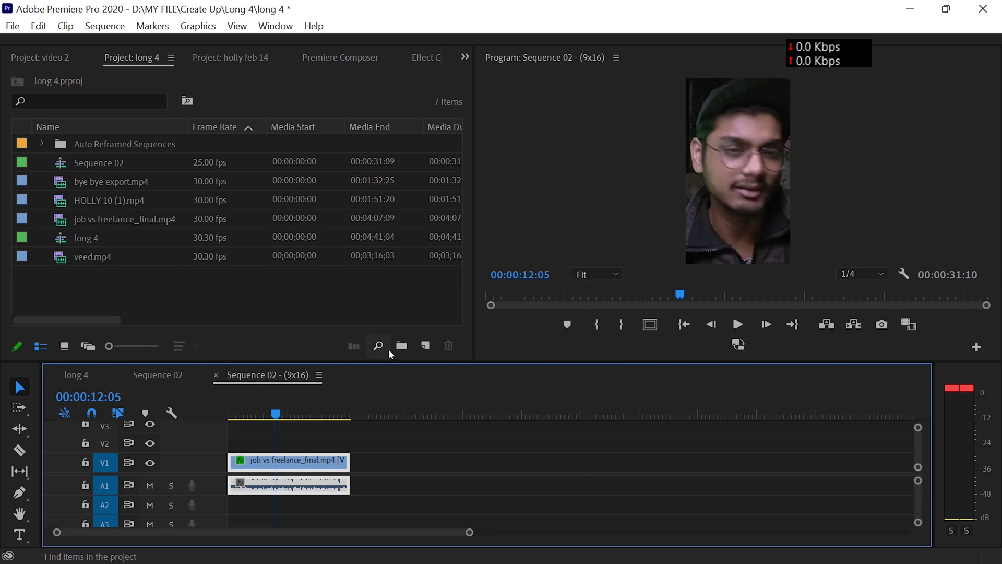
{"action": "left_click", "coordinate": [424, 346]}
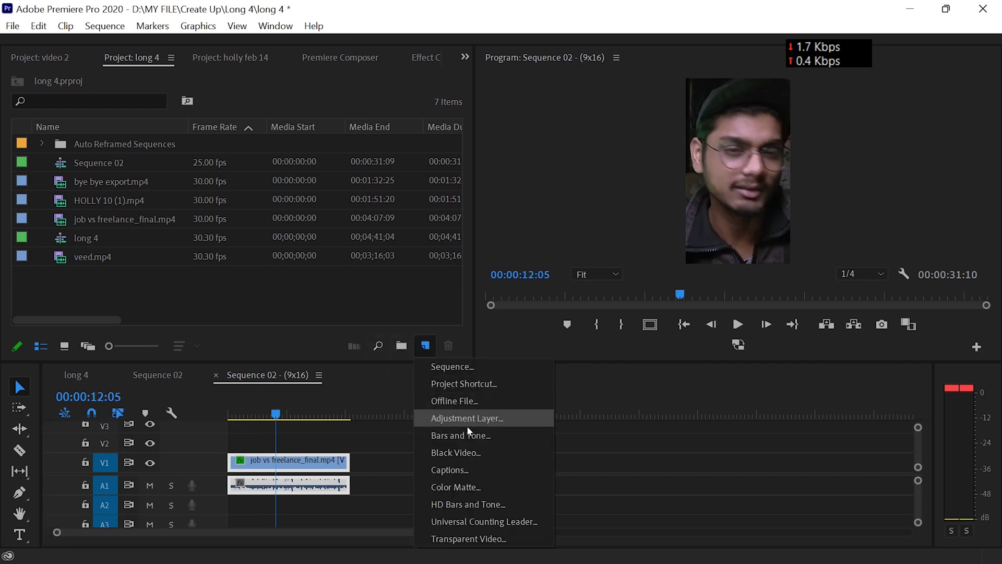
{"action": "left_click", "coordinate": [474, 487]}
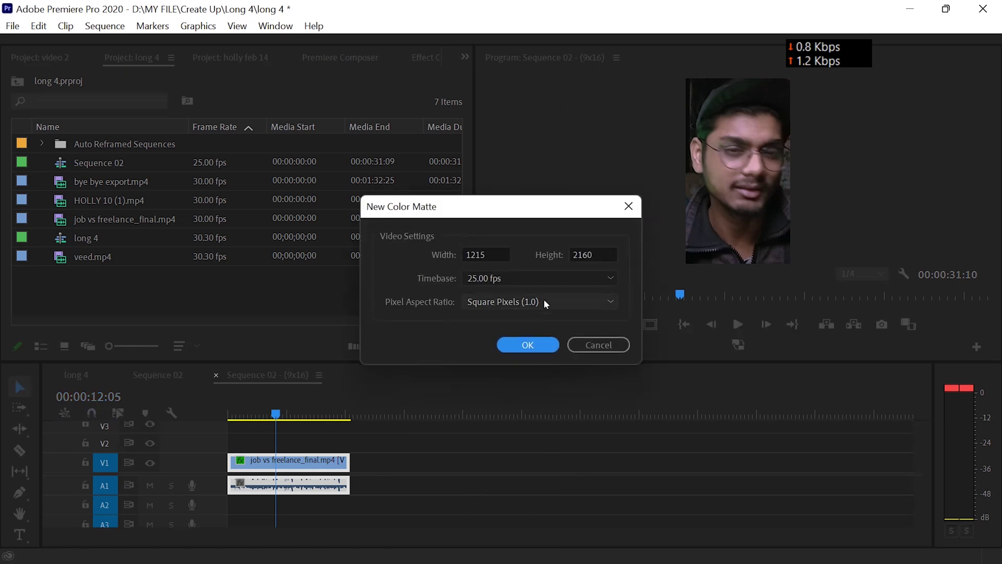
{"action": "left_click", "coordinate": [527, 345]}
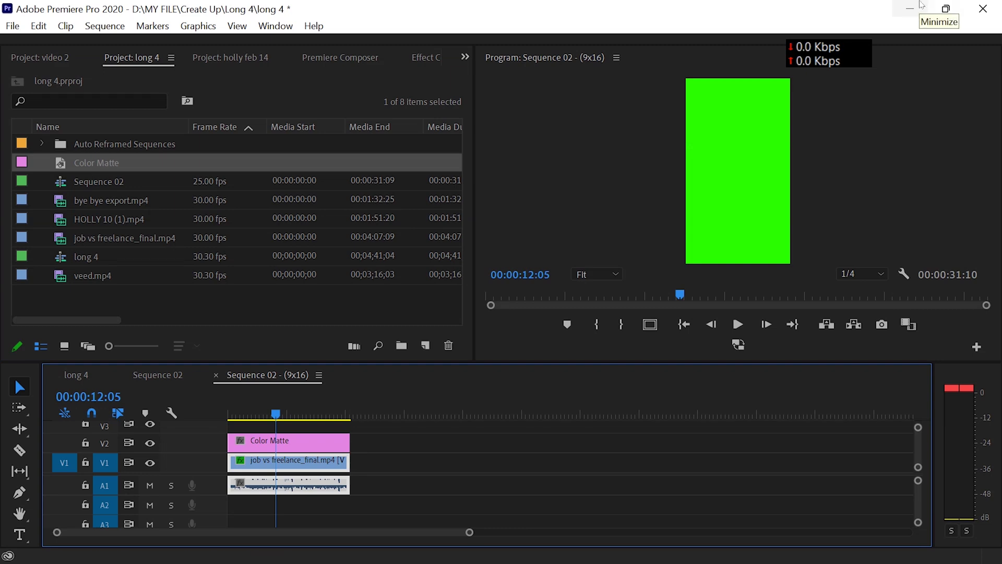
{"action": "left_click", "coordinate": [920, 8]}
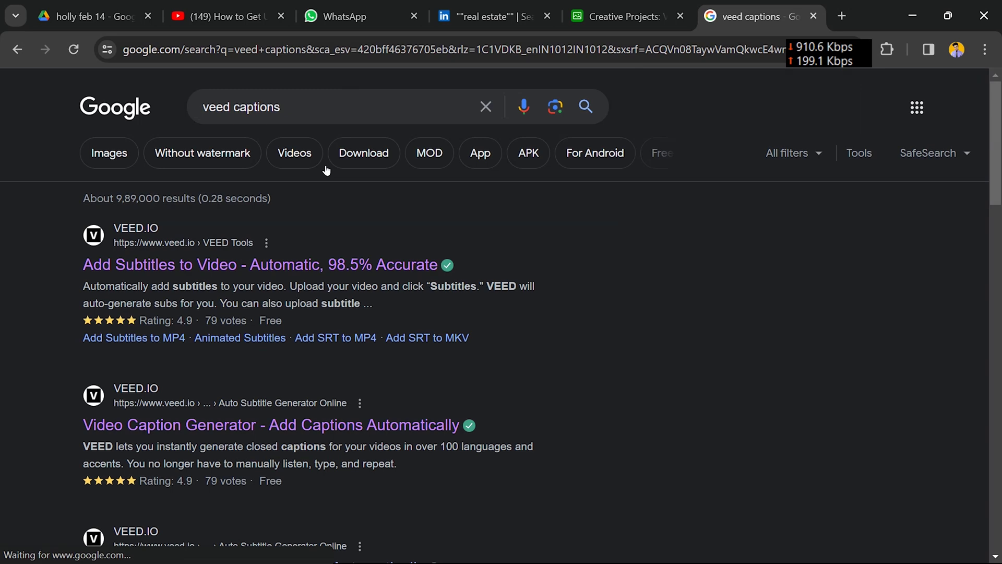
- Auto-generate subtitles in VEED's Add Subtitles tool and browse its style presets
{"action": "left_click", "coordinate": [290, 264]}
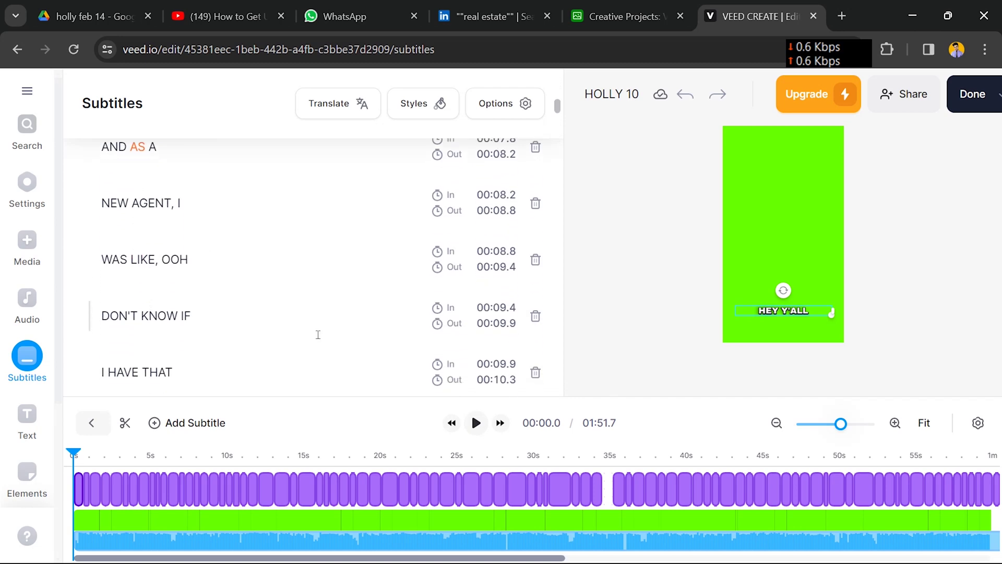
{"action": "scroll", "coordinate": [318, 336], "scroll_direction": "down", "scroll_amount": 1}
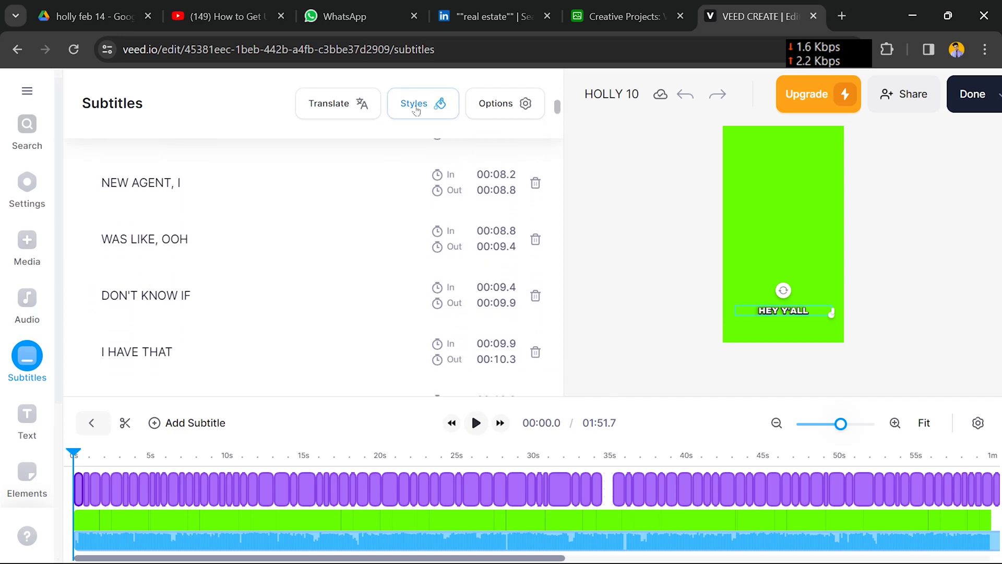
{"action": "left_click", "coordinate": [415, 103]}
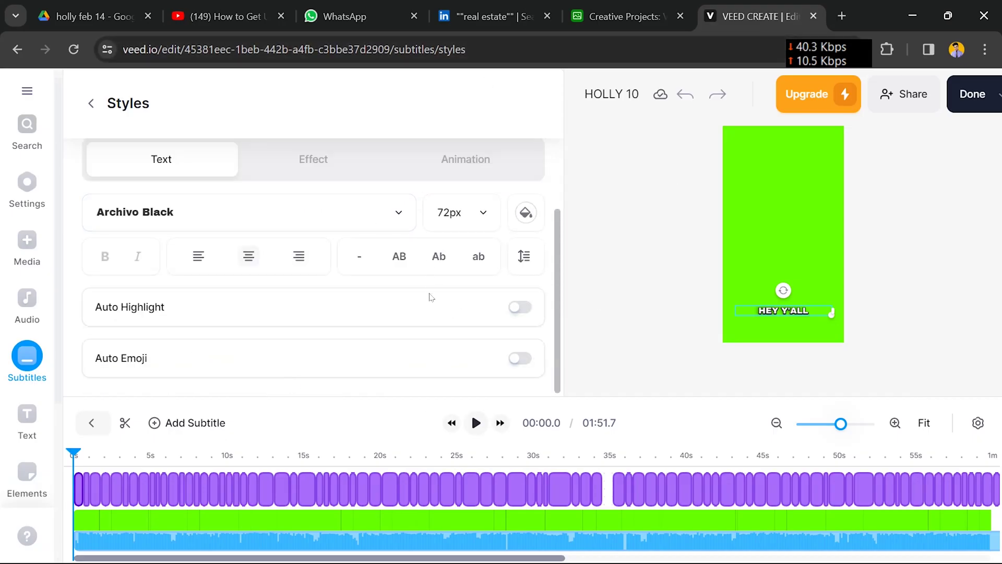
{"action": "scroll", "coordinate": [313, 235], "scroll_direction": "up", "scroll_amount": 5}
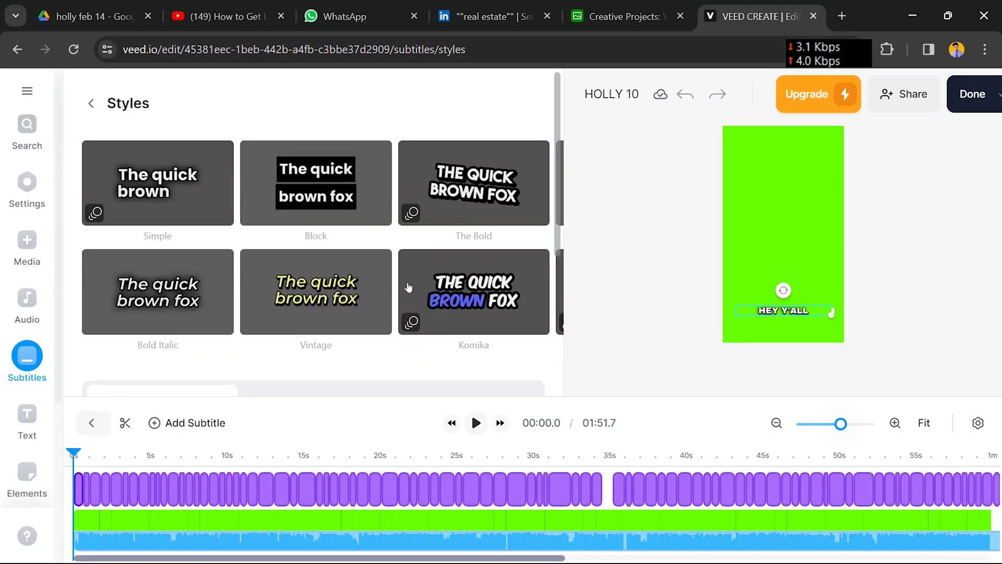
{"action": "left_click", "coordinate": [91, 102]}
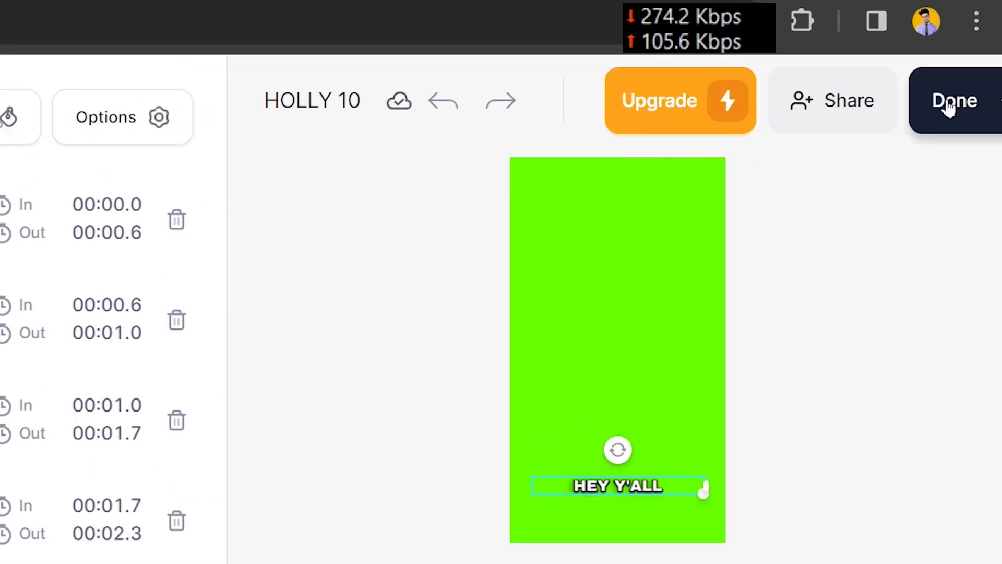
- Download the captioned VEED video and paste it into the 9:16 sequence for green keying
{"action": "left_click", "coordinate": [949, 106]}
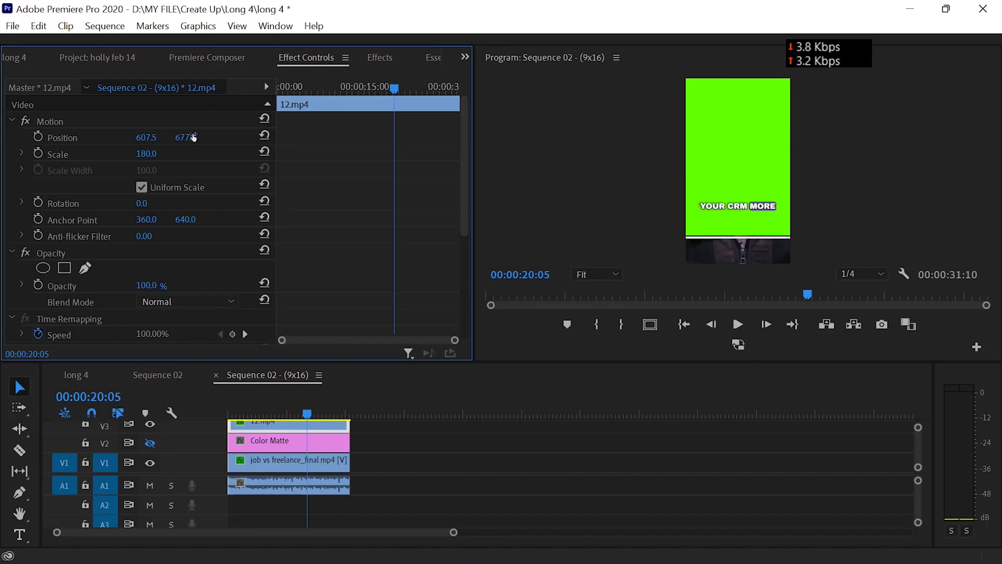
{"action": "key", "text": "ctrl+v"}
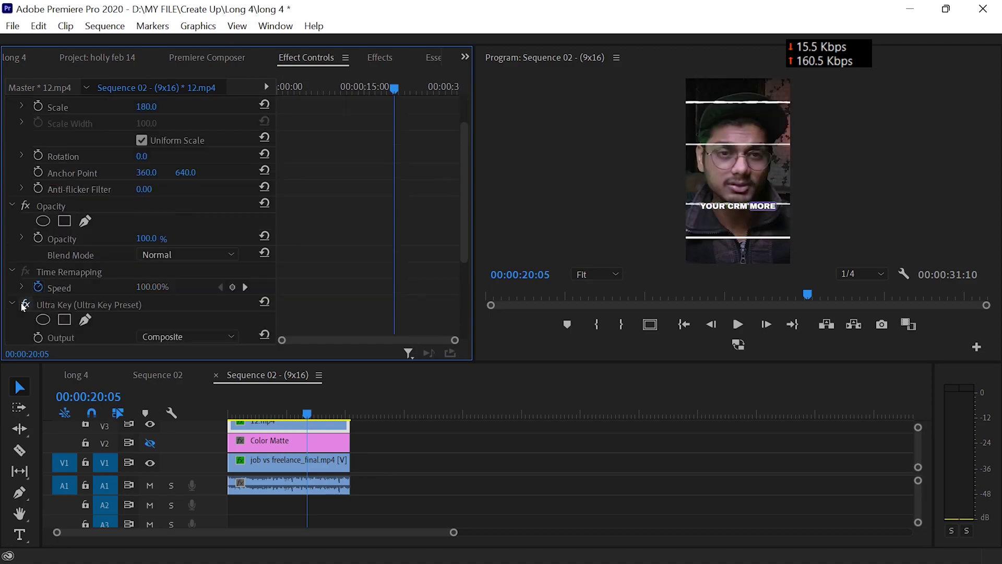